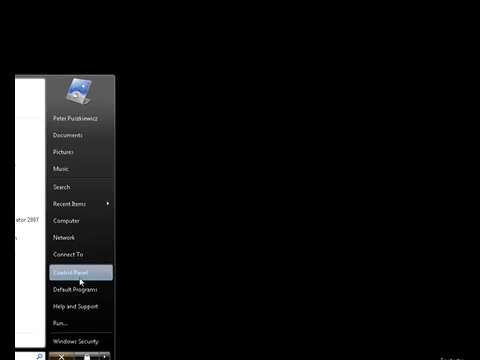
Go from the Start menu's Control Panel to 'Uninstall a program' under Programs
click(205, 233)
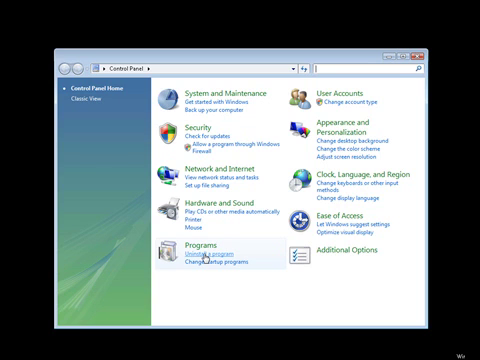
click(205, 256)
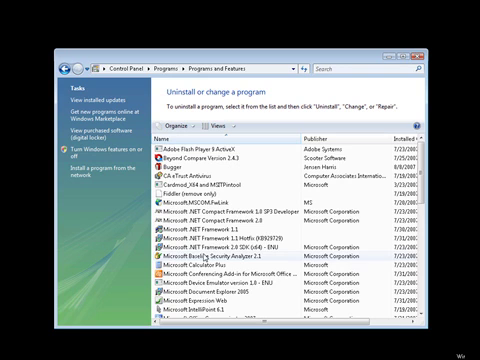
Select Microsoft Silverlight in the installed programs list and choose Uninstall
click(213, 257)
key(Down)
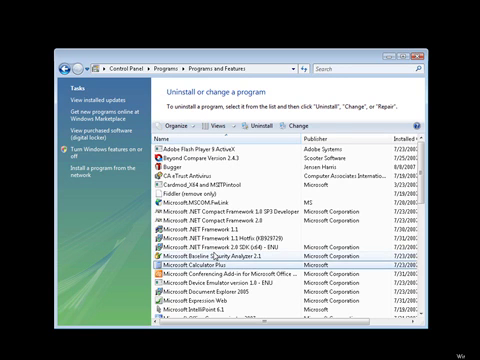
key(Down)
key(Down)
key(Down)
key(Down)
key(Down)
key(Down)
key(Up)
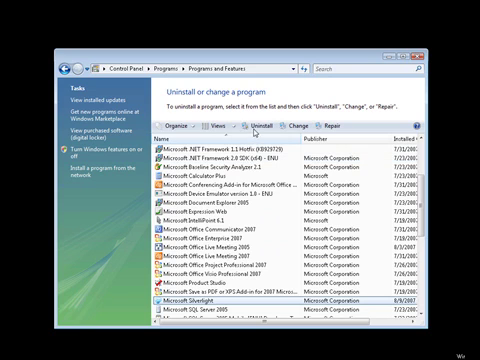
click(252, 124)
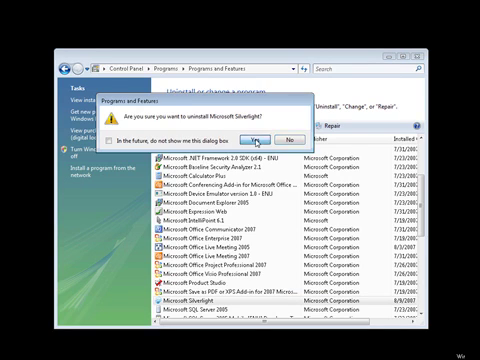
Answer Yes to the Microsoft Silverlight uninstall confirmation
click(257, 142)
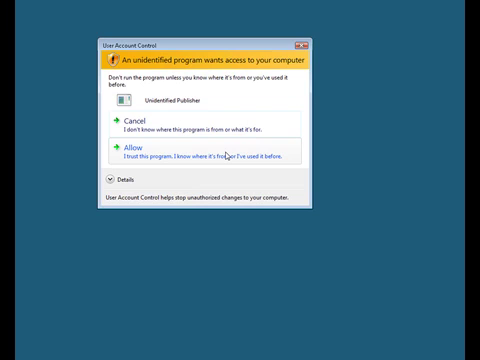
Allow the installer in the User Account Control prompt so Silverlight's removal completes
click(227, 156)
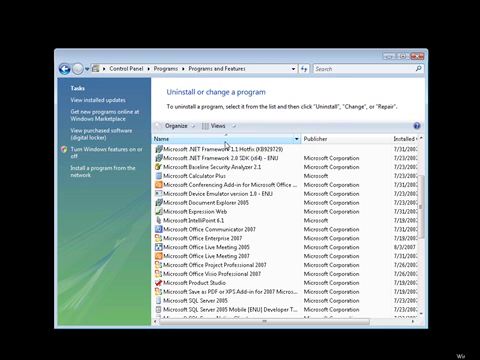